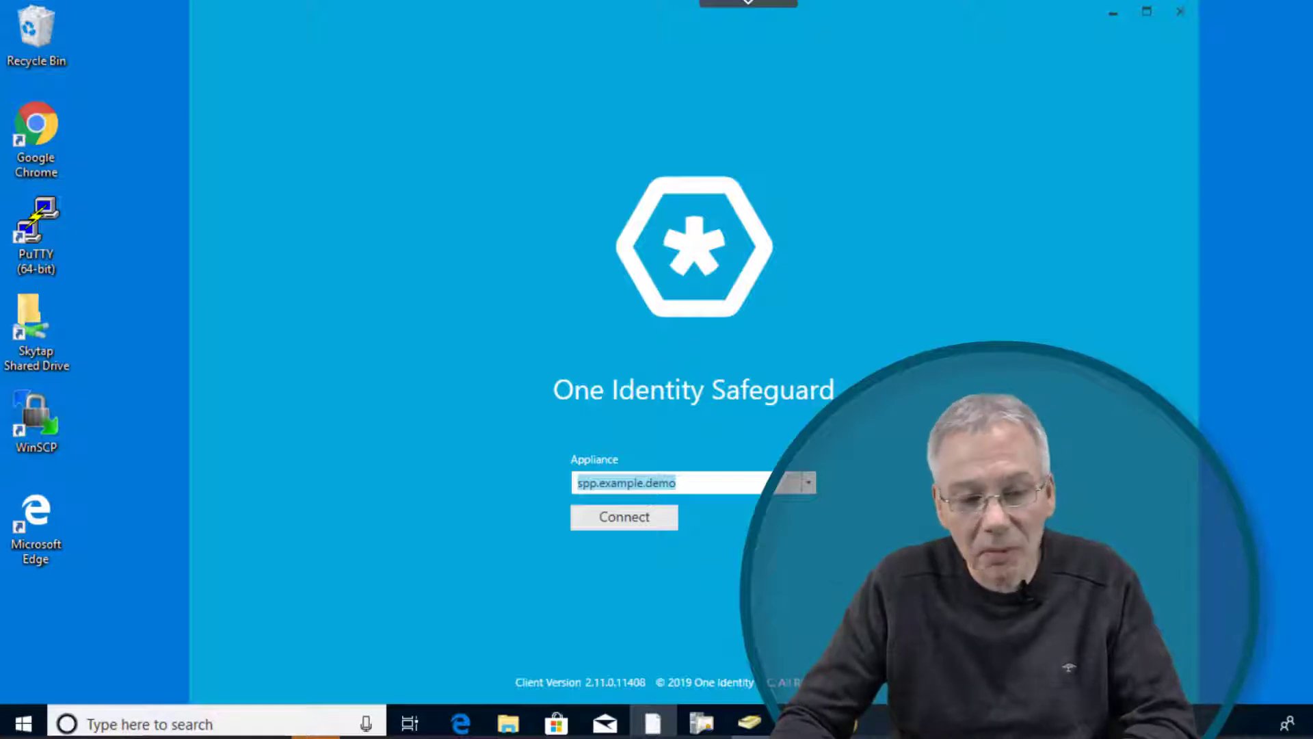
Step: Connect to spp.example.demo and log in locally as Admin with the administrator password
click(613, 520)
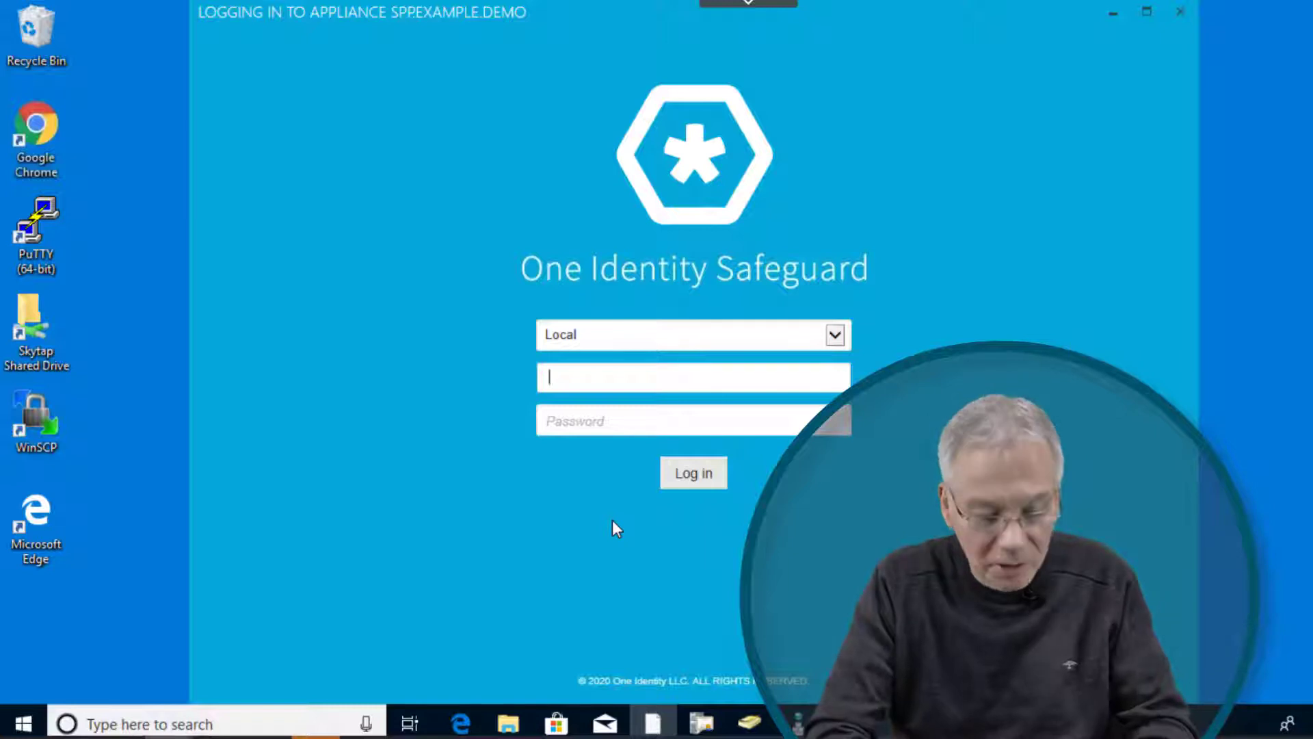
text(Admin)
key(Tab)
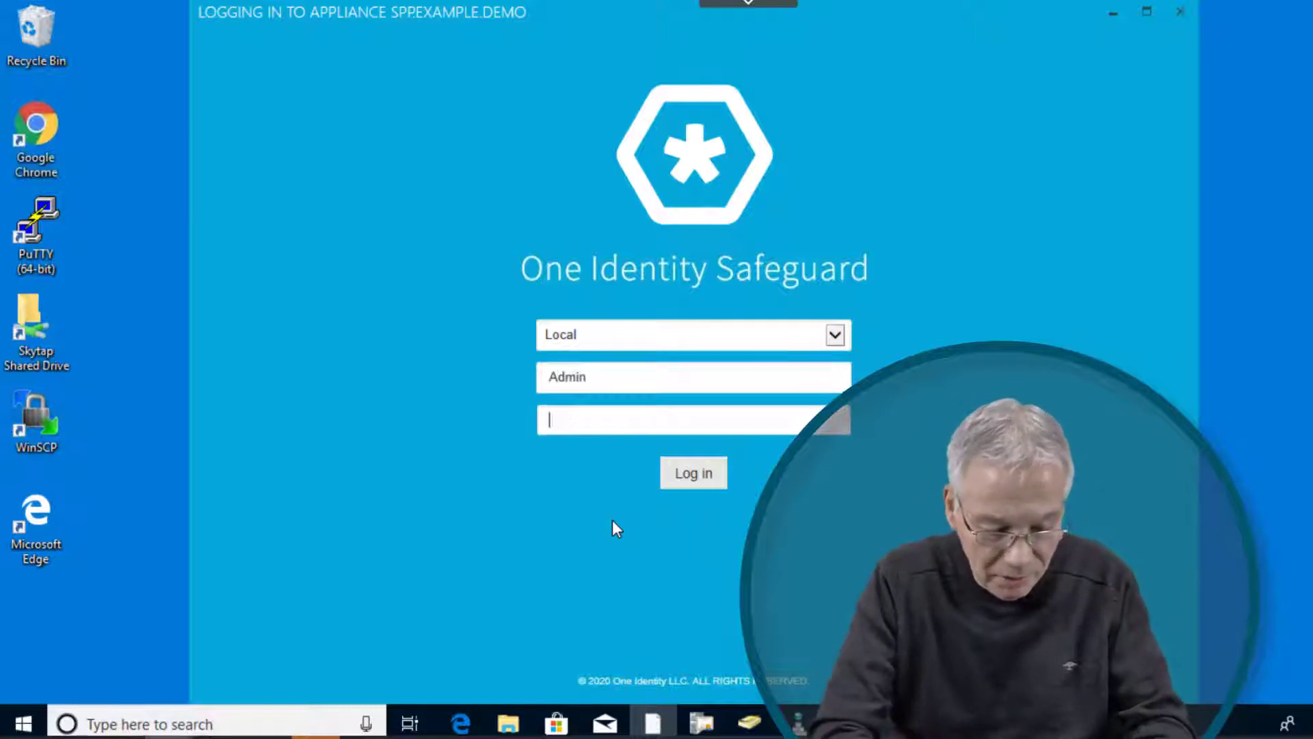
text(Admin123!)
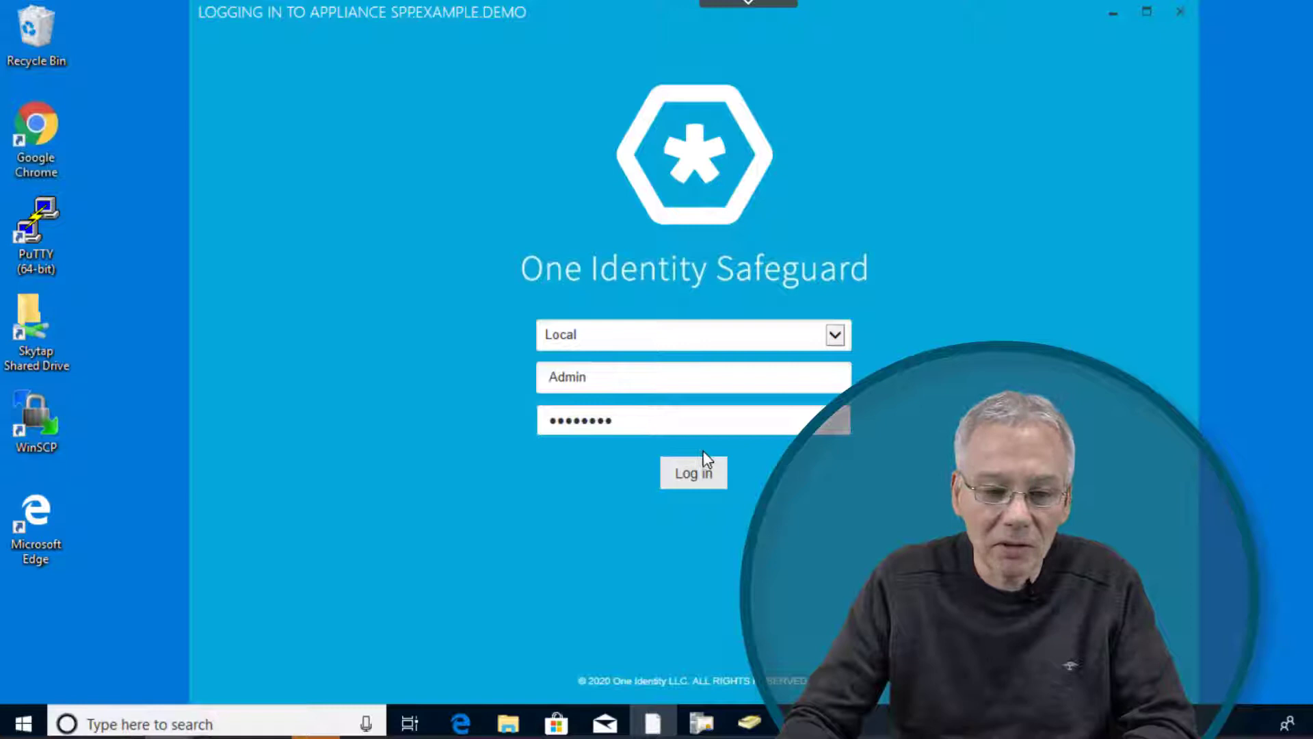
click(699, 479)
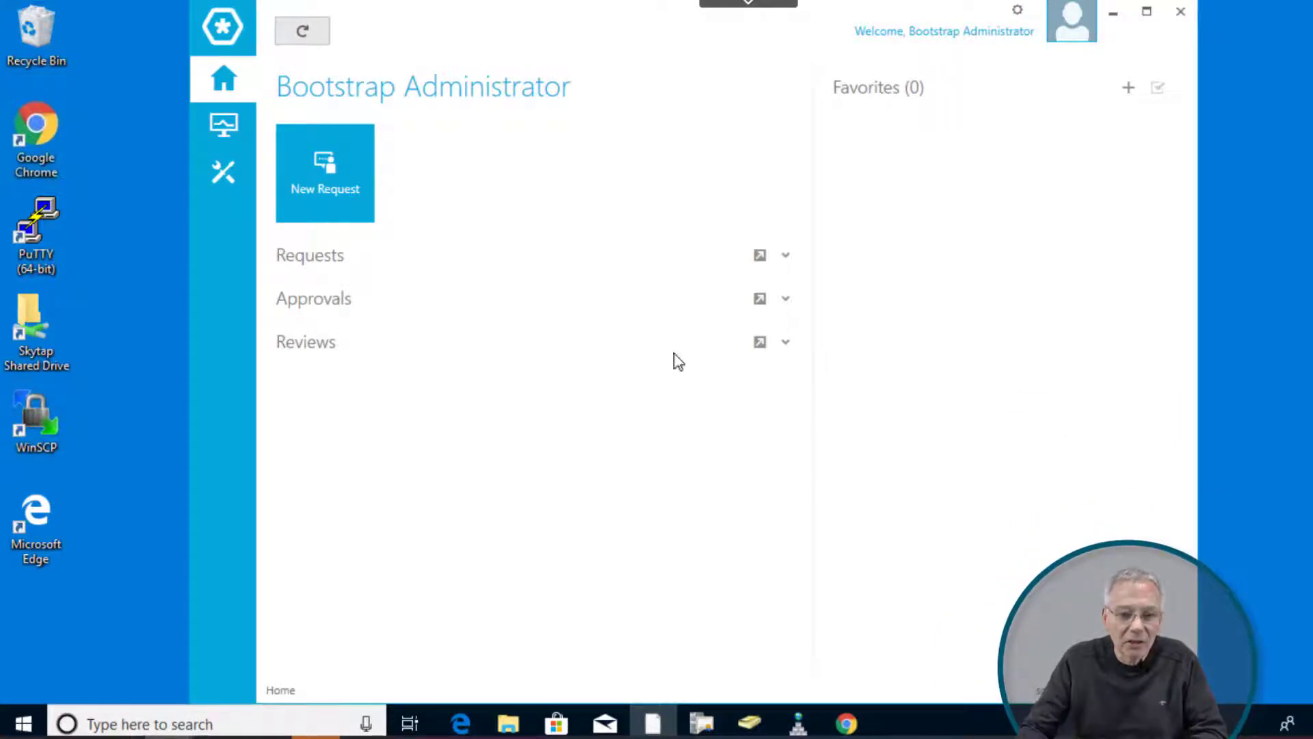
Step: Open Administrator Tools and show the Users list with its four accounts
click(228, 174)
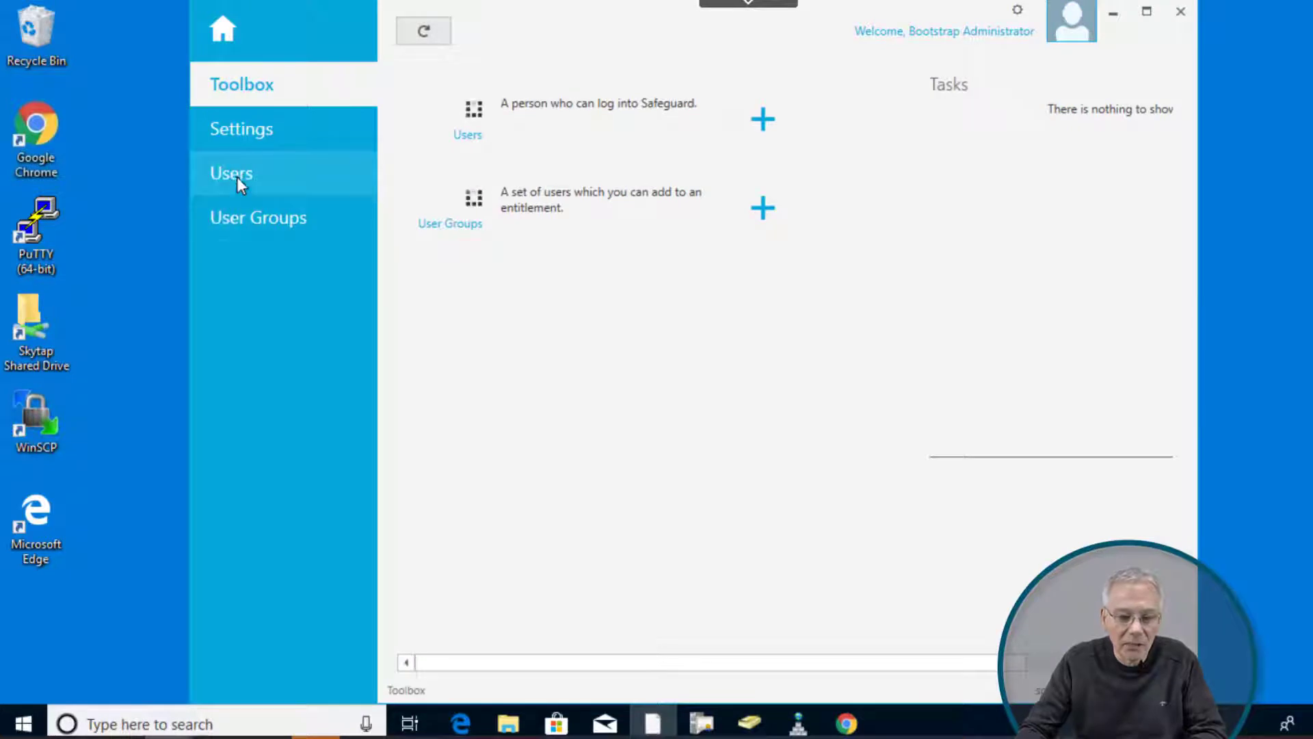
click(237, 177)
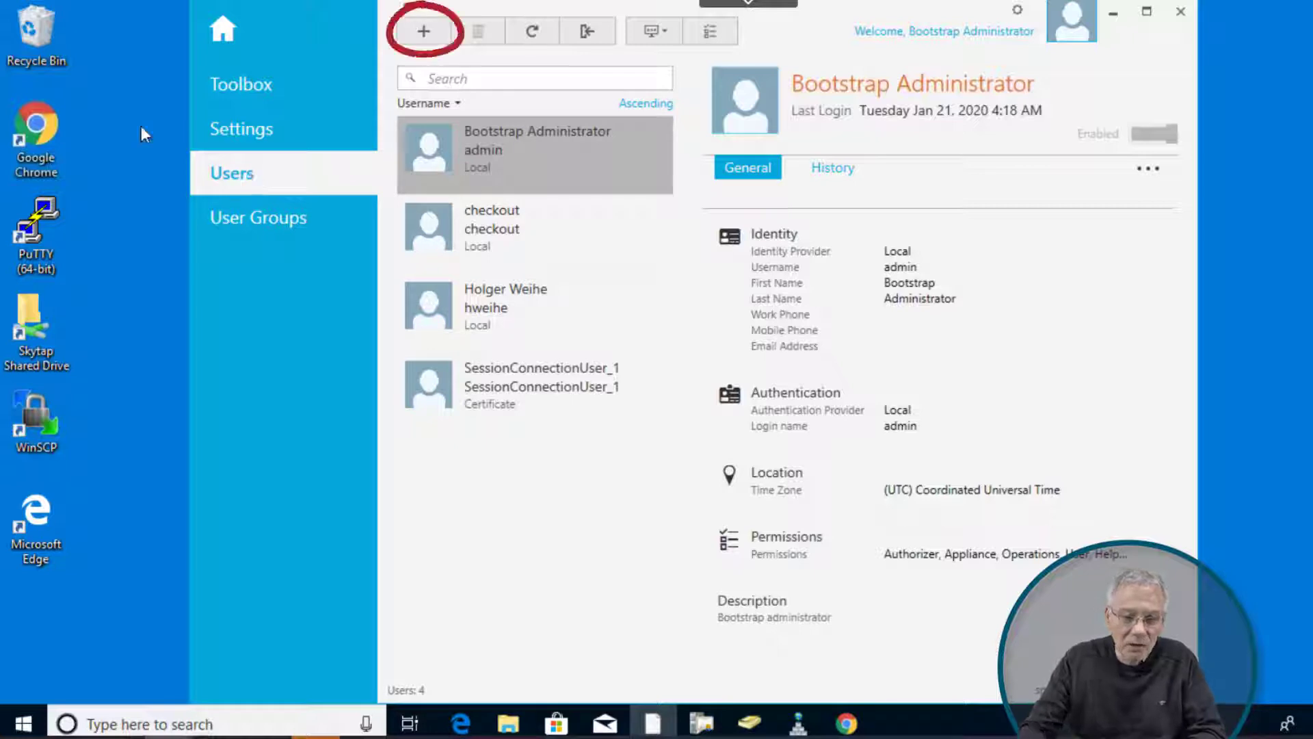
Step: Start a new user with username 'Demo' and continue to authentication settings
click(427, 33)
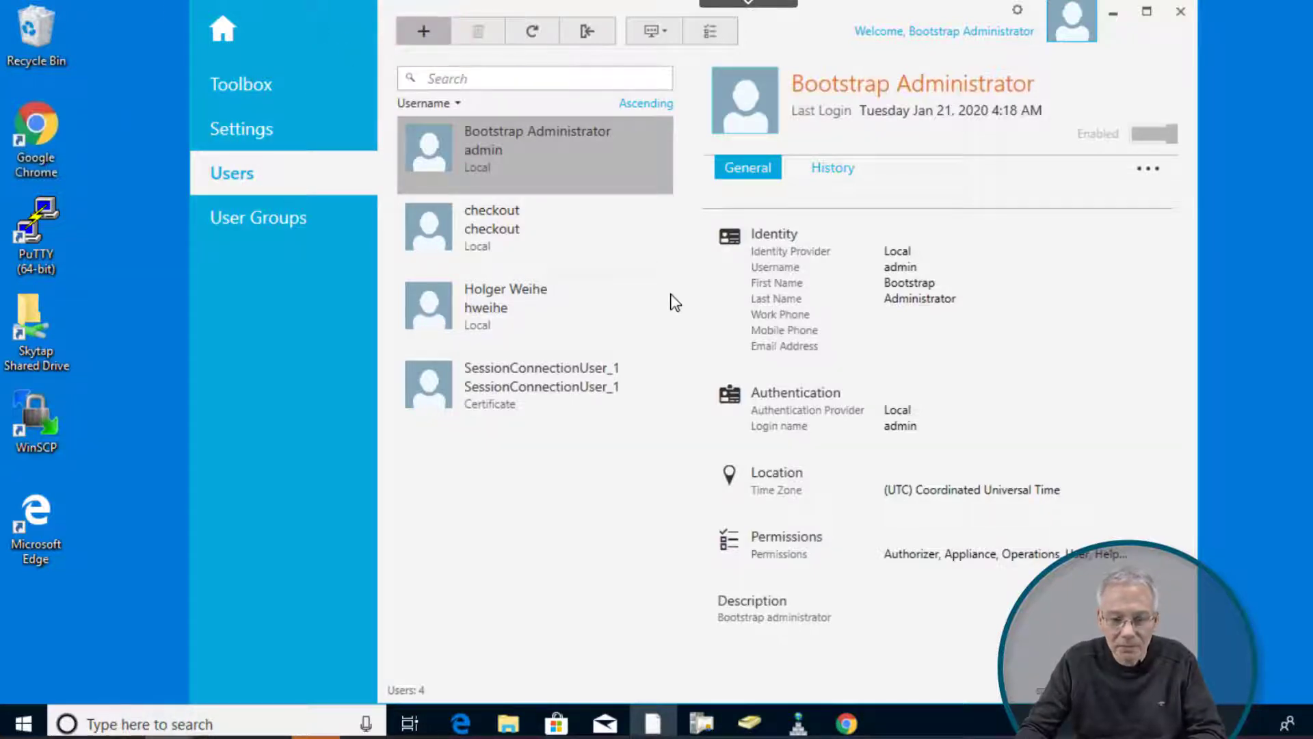
click(605, 205)
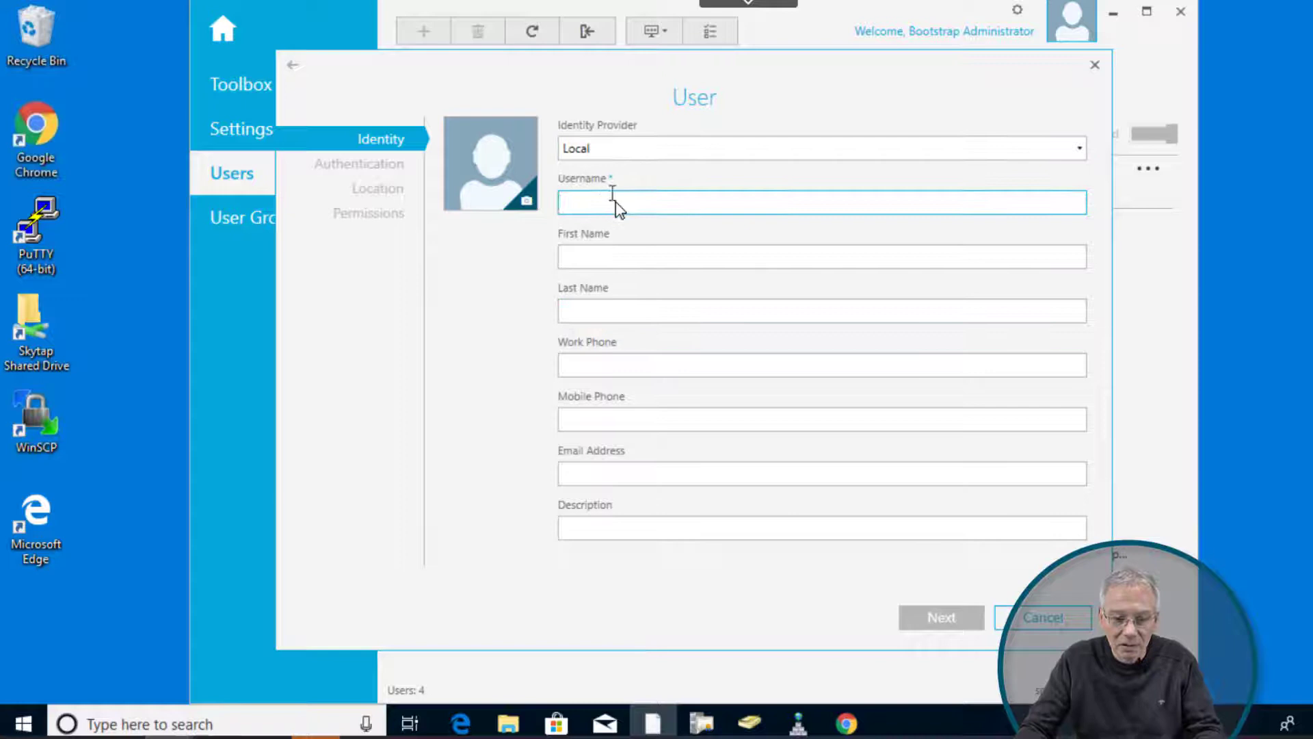
text(Demo)
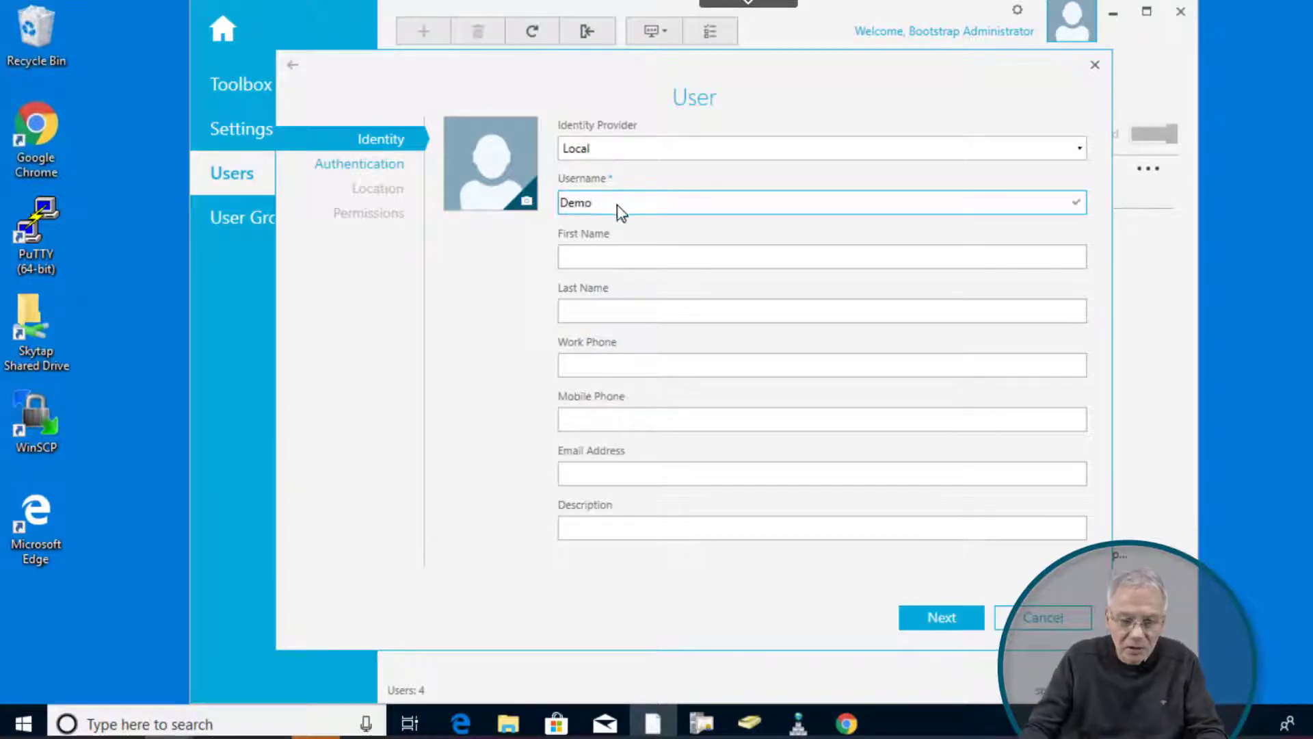
click(621, 256)
click(937, 619)
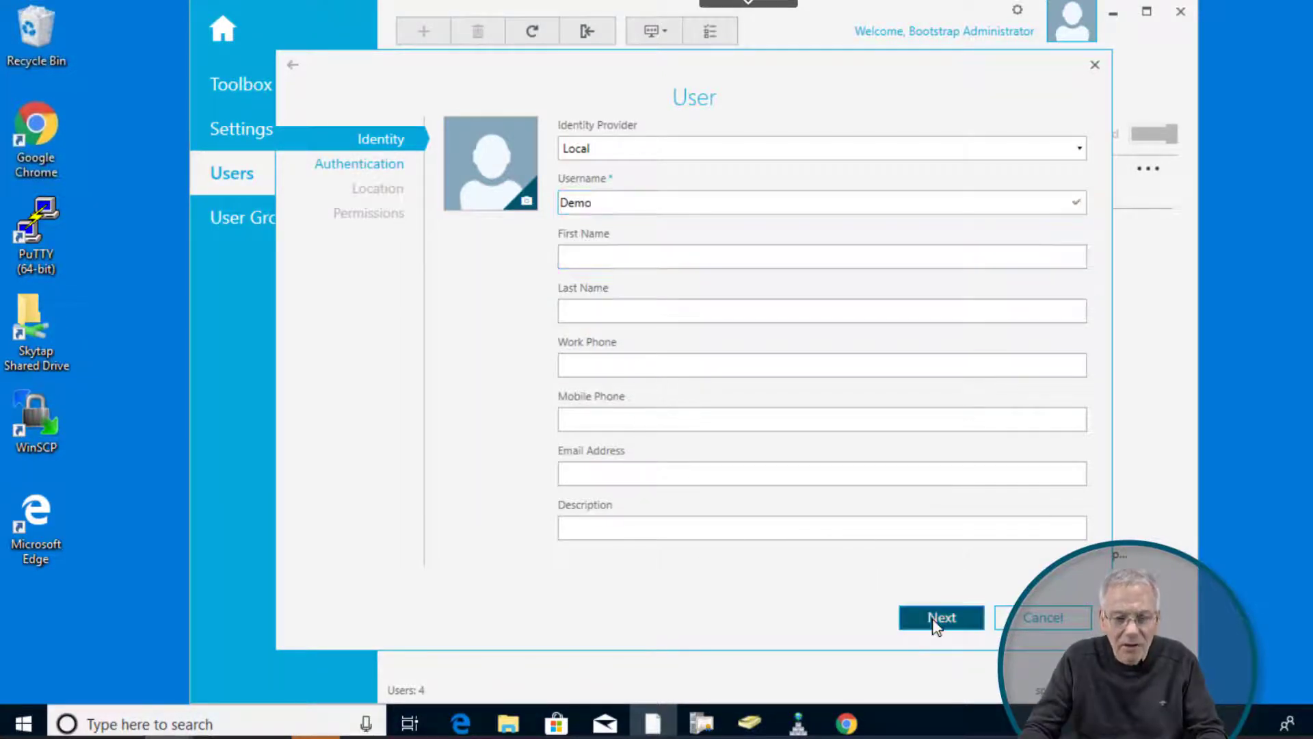
Step: Enter and confirm matching passwords for Demo, then advance through time zone to permissions
click(499, 361)
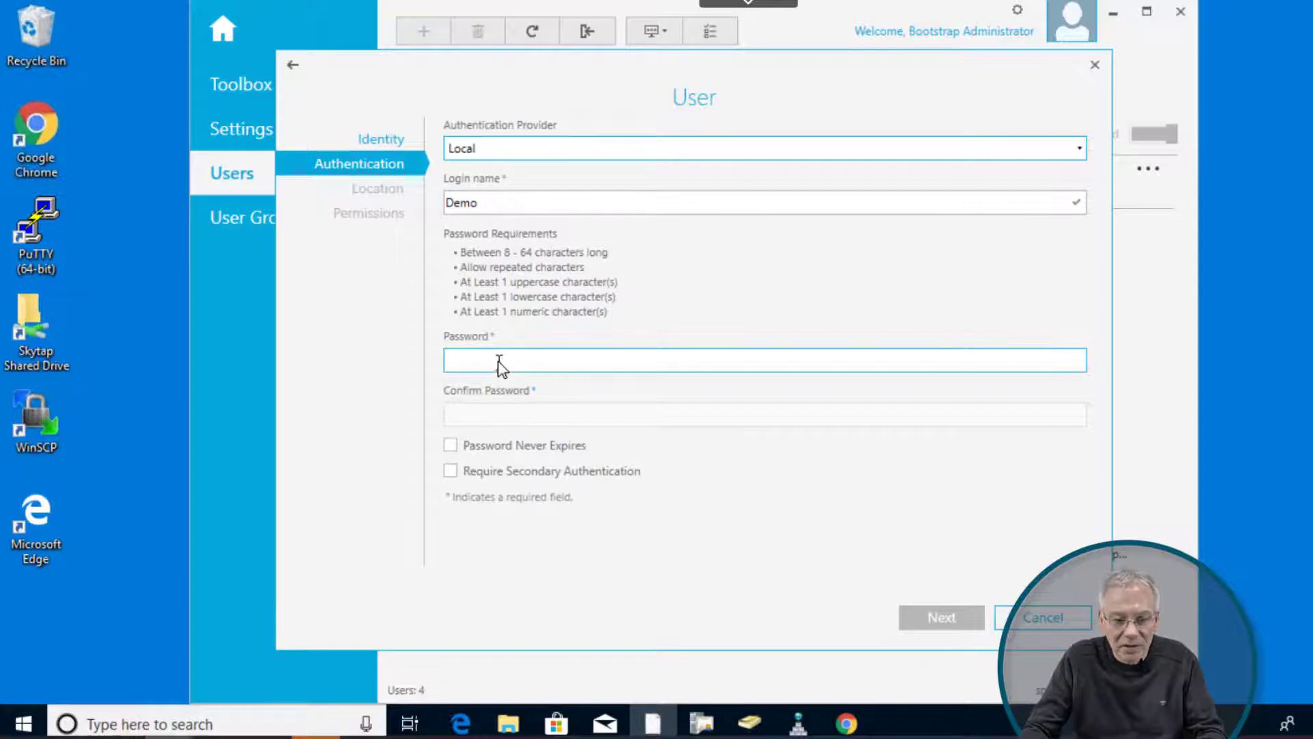
text(Password1)
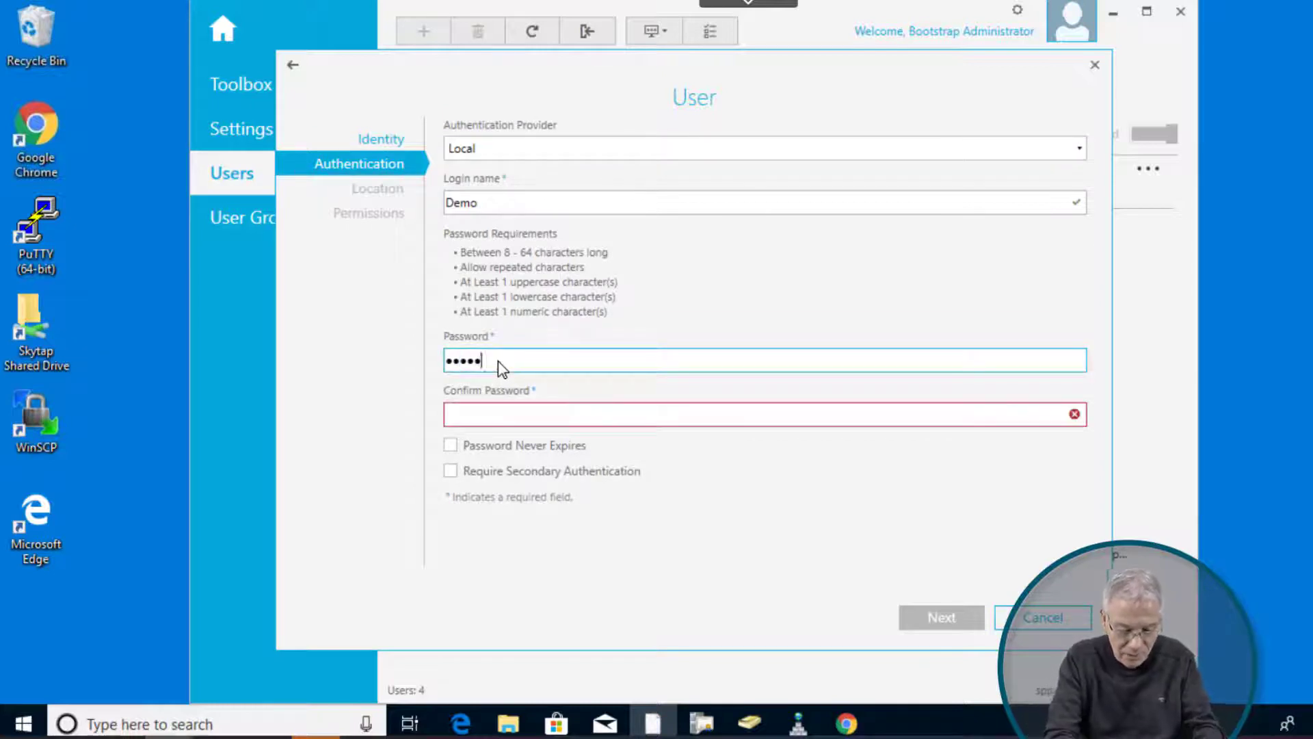
click(506, 416)
text(Passwor)
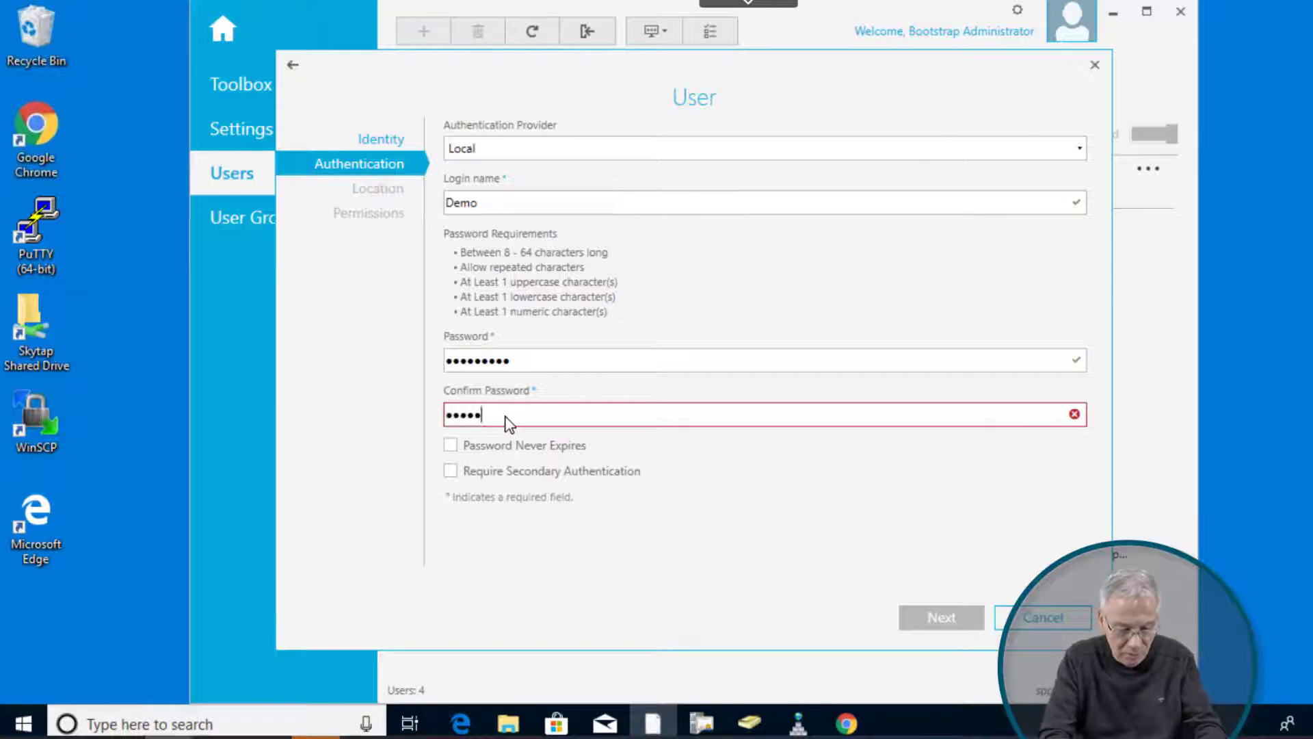
text(d)
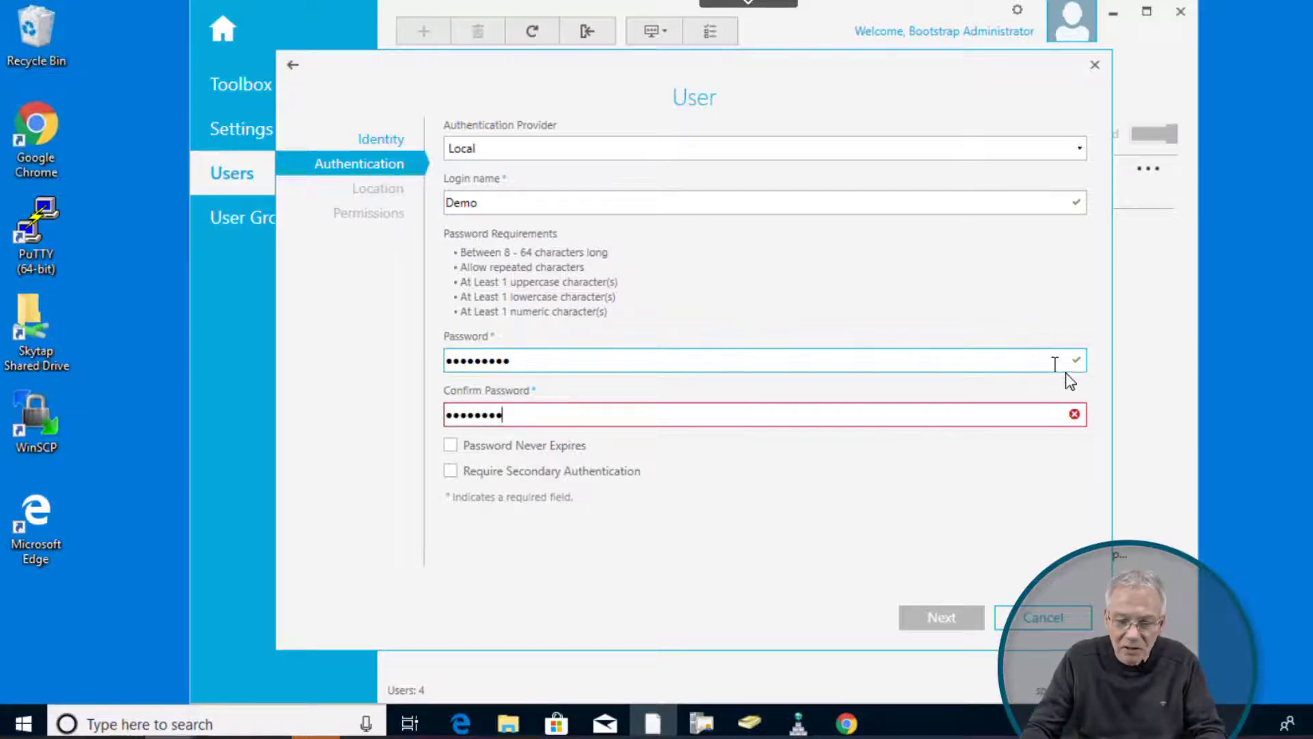
click(537, 360)
key(BackSpace)
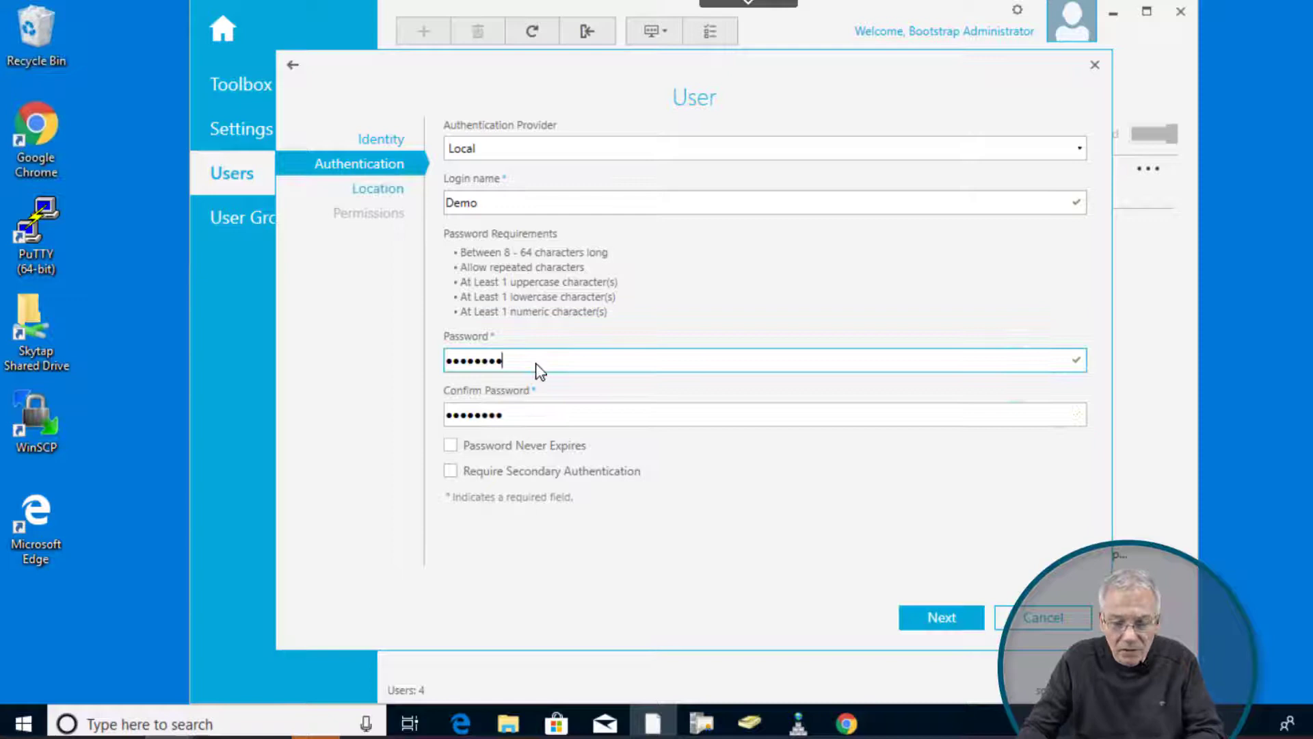
click(929, 622)
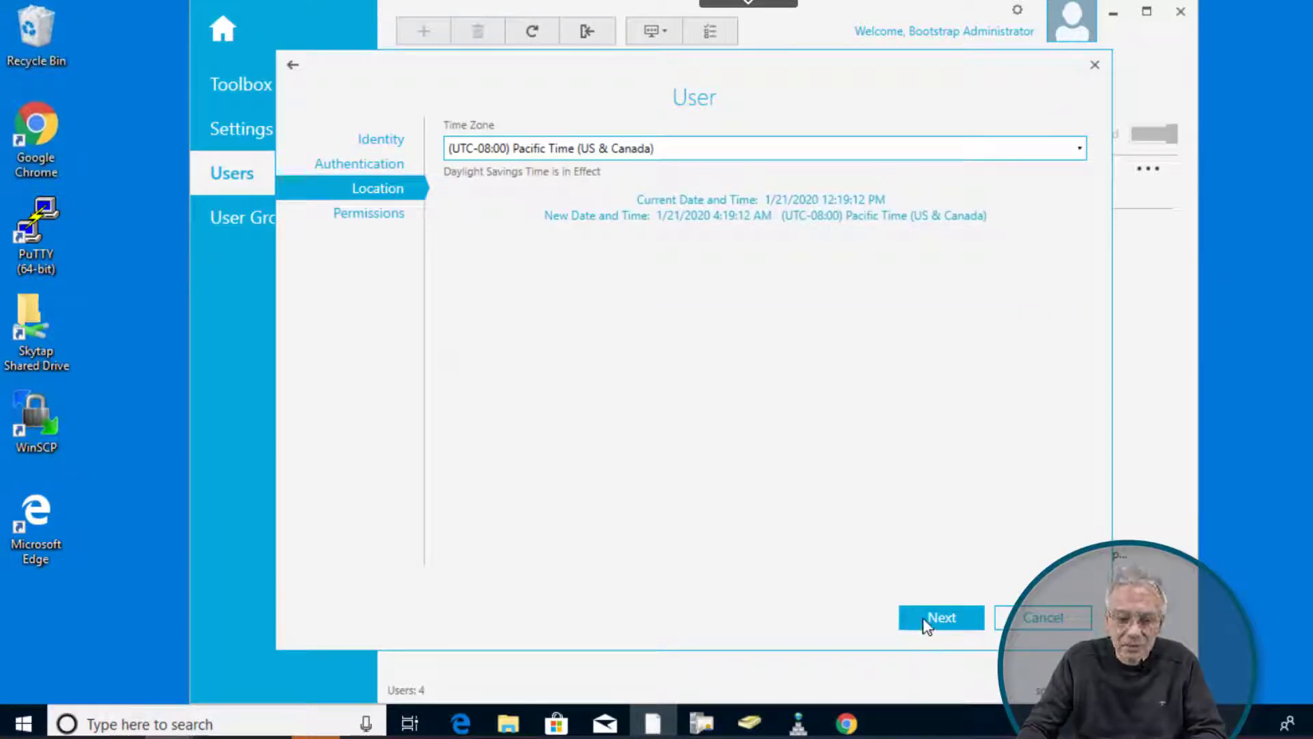
click(922, 618)
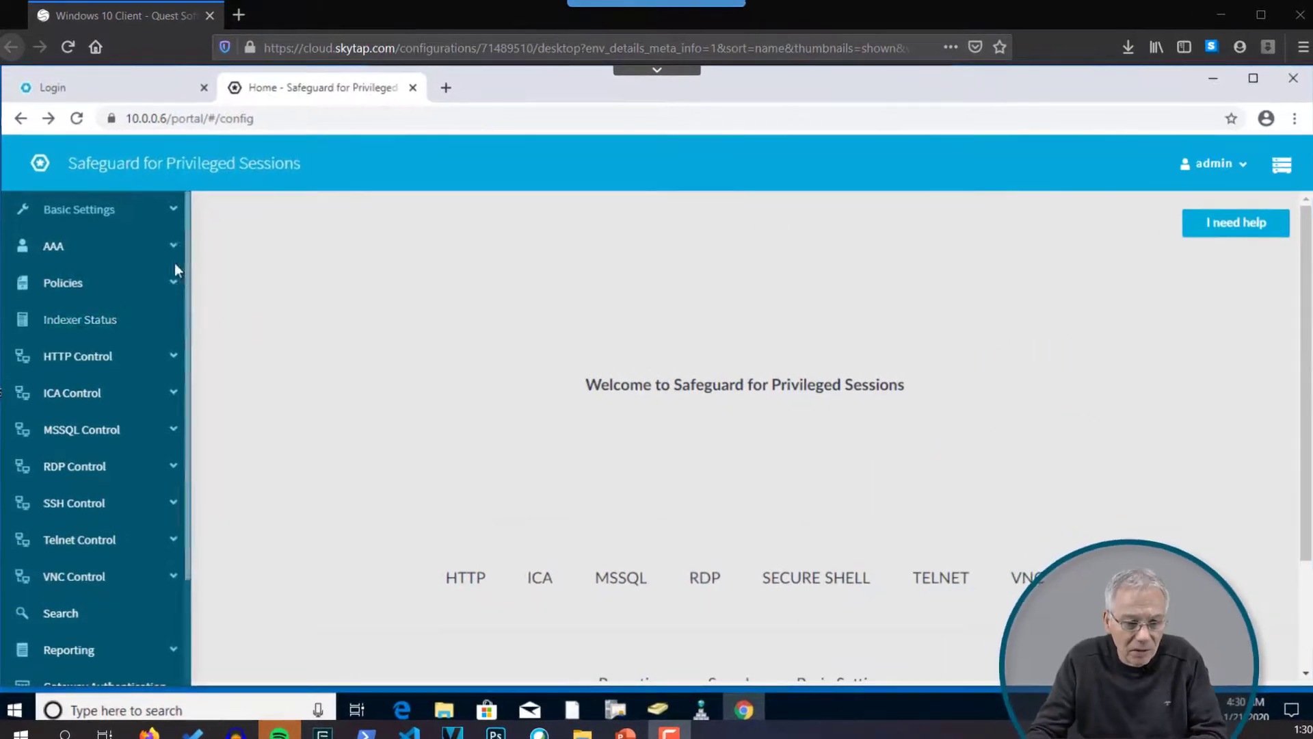
Step: Show the AAA > Access Control list with Filter ACLs collapsed, scrolled to its last rows
click(60, 253)
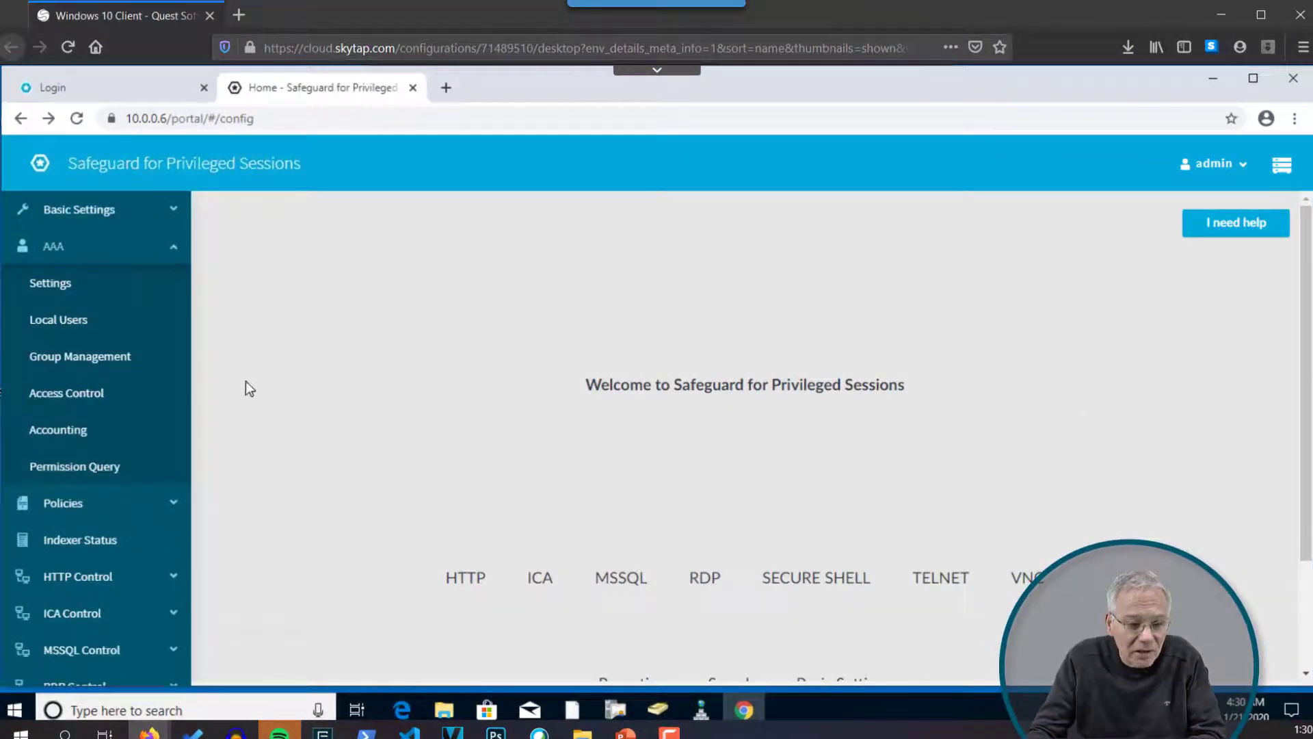
click(73, 396)
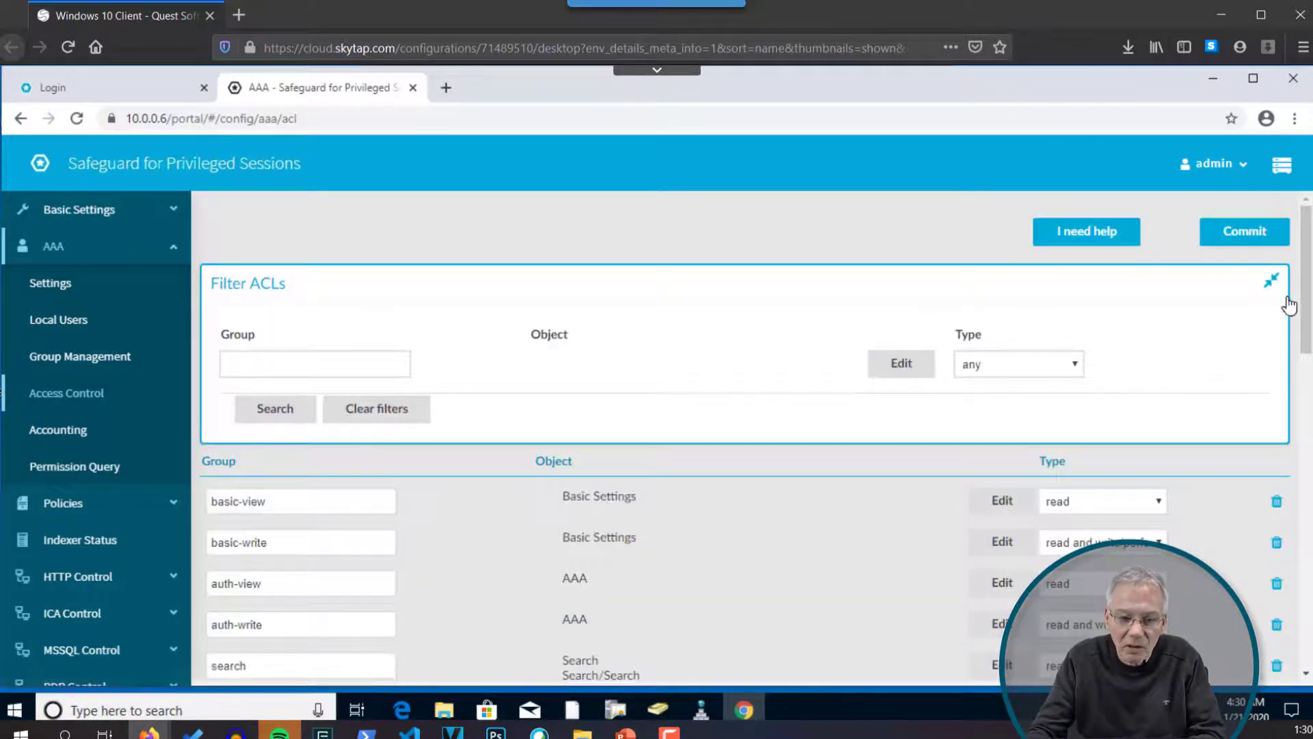
click(1272, 280)
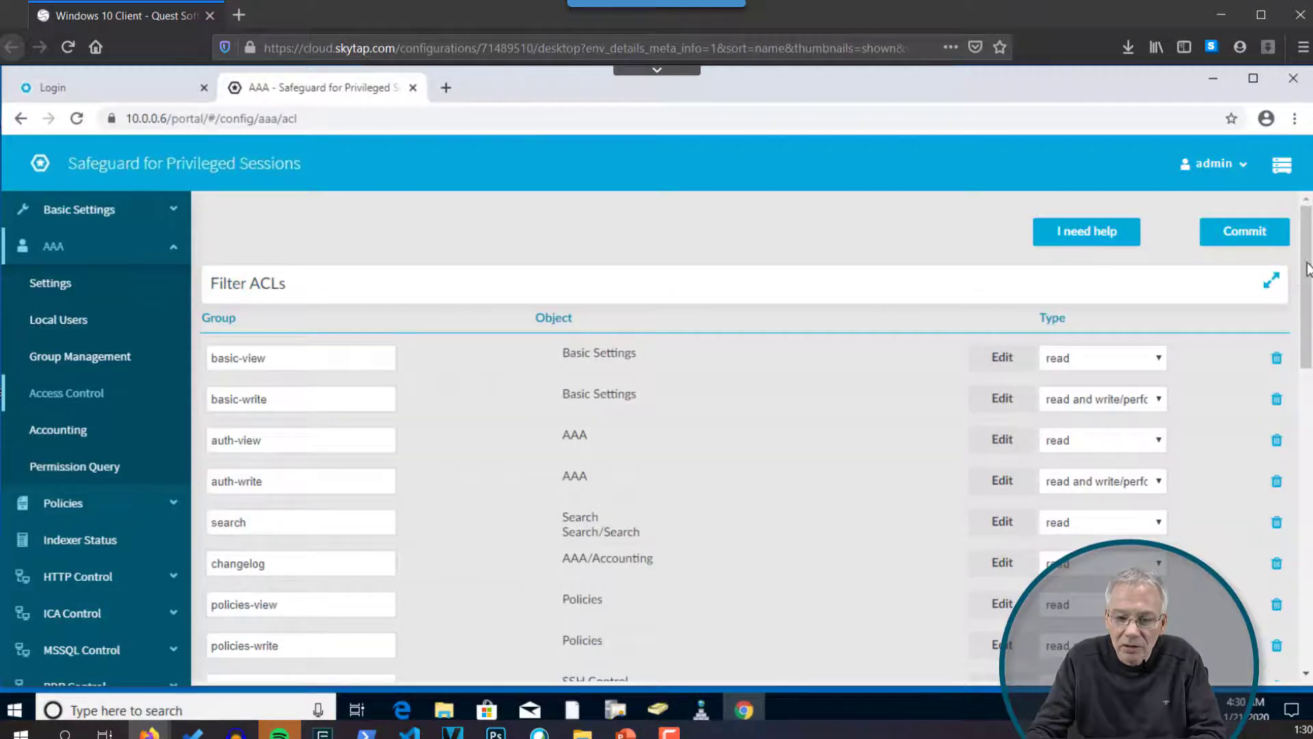
drag(1307, 268, 1307, 316)
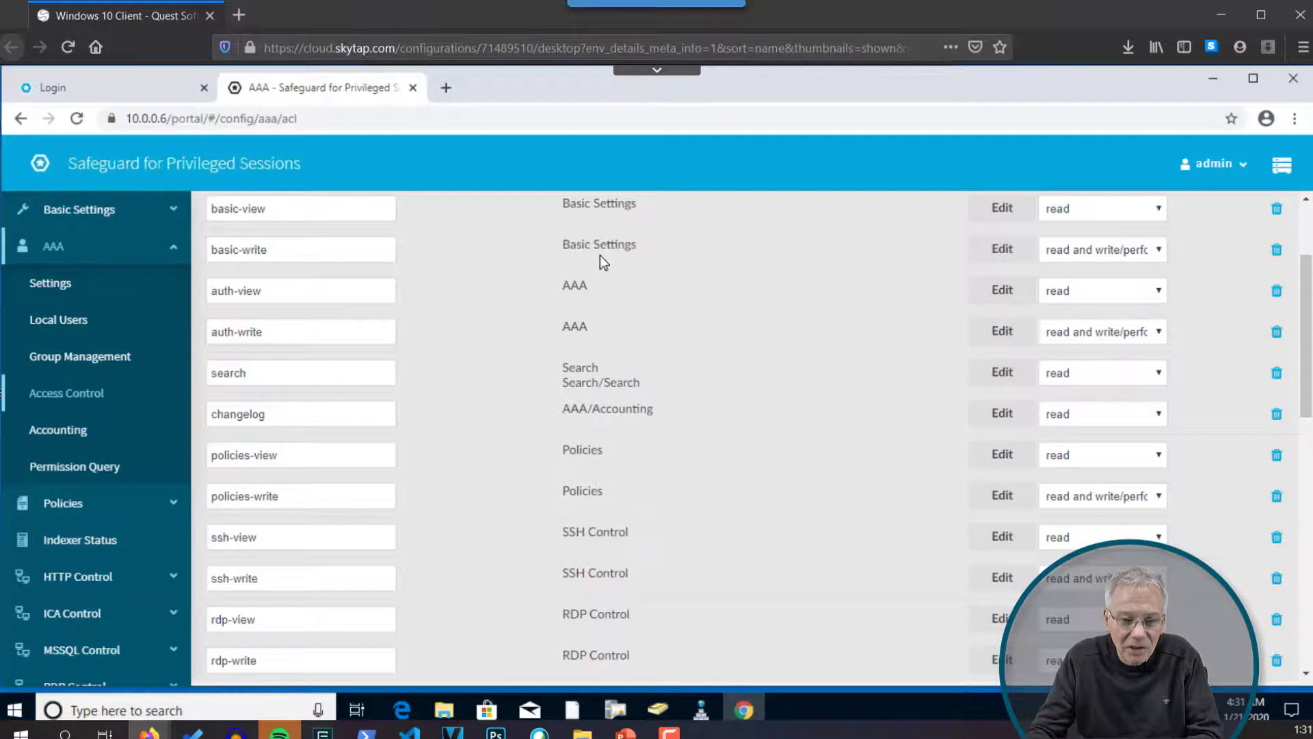
scroll(601, 260, up, 3)
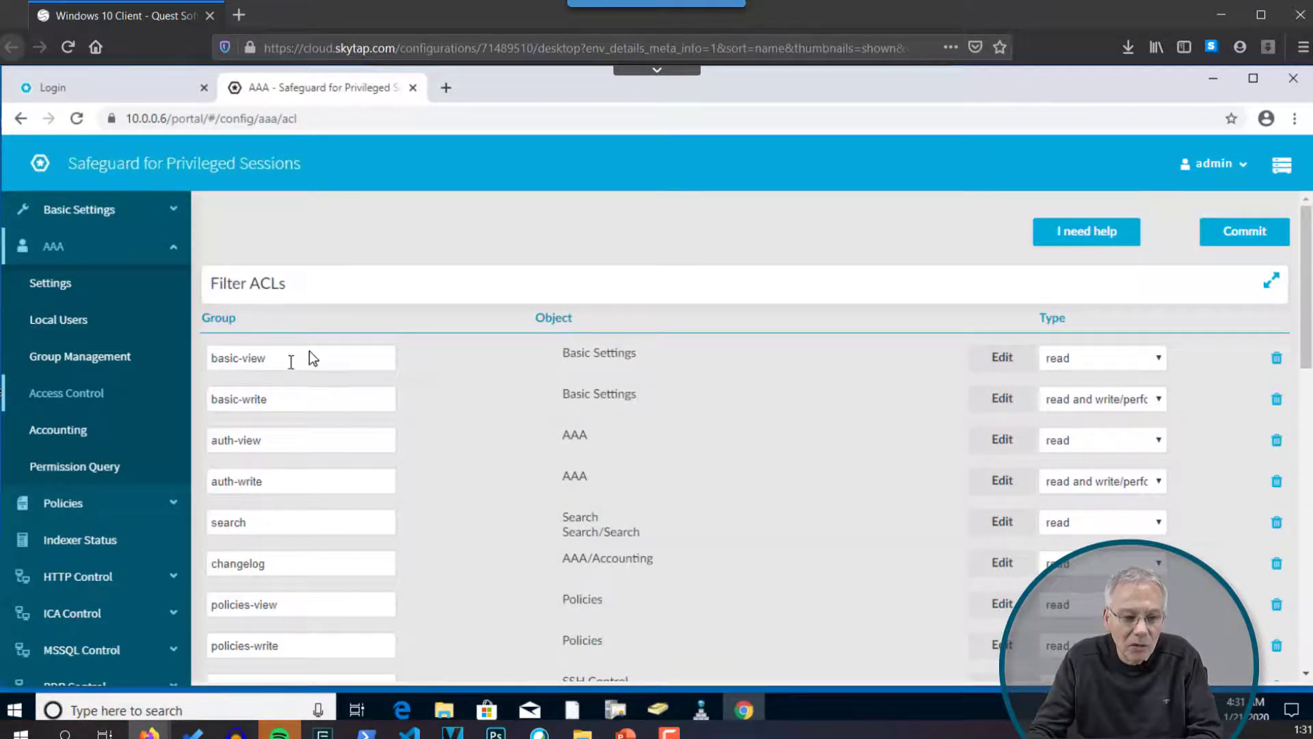
click(174, 247)
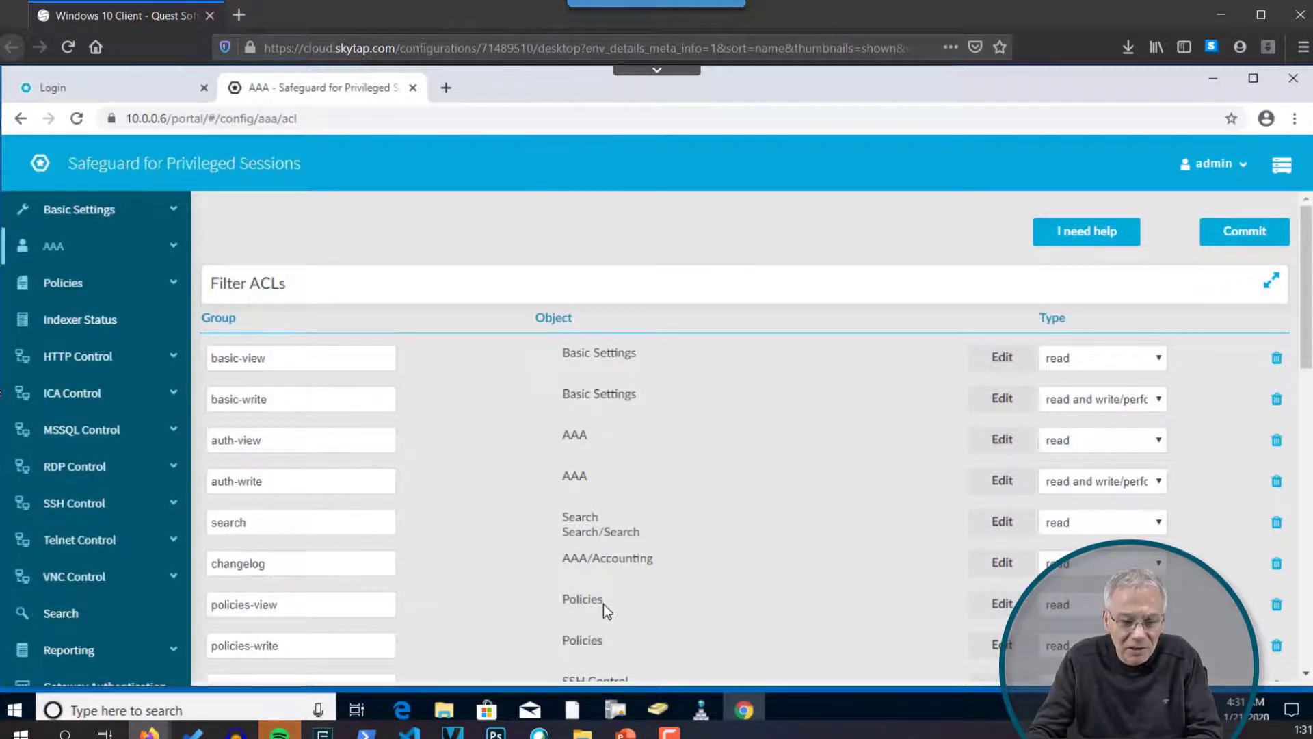
scroll(603, 605, down, 3)
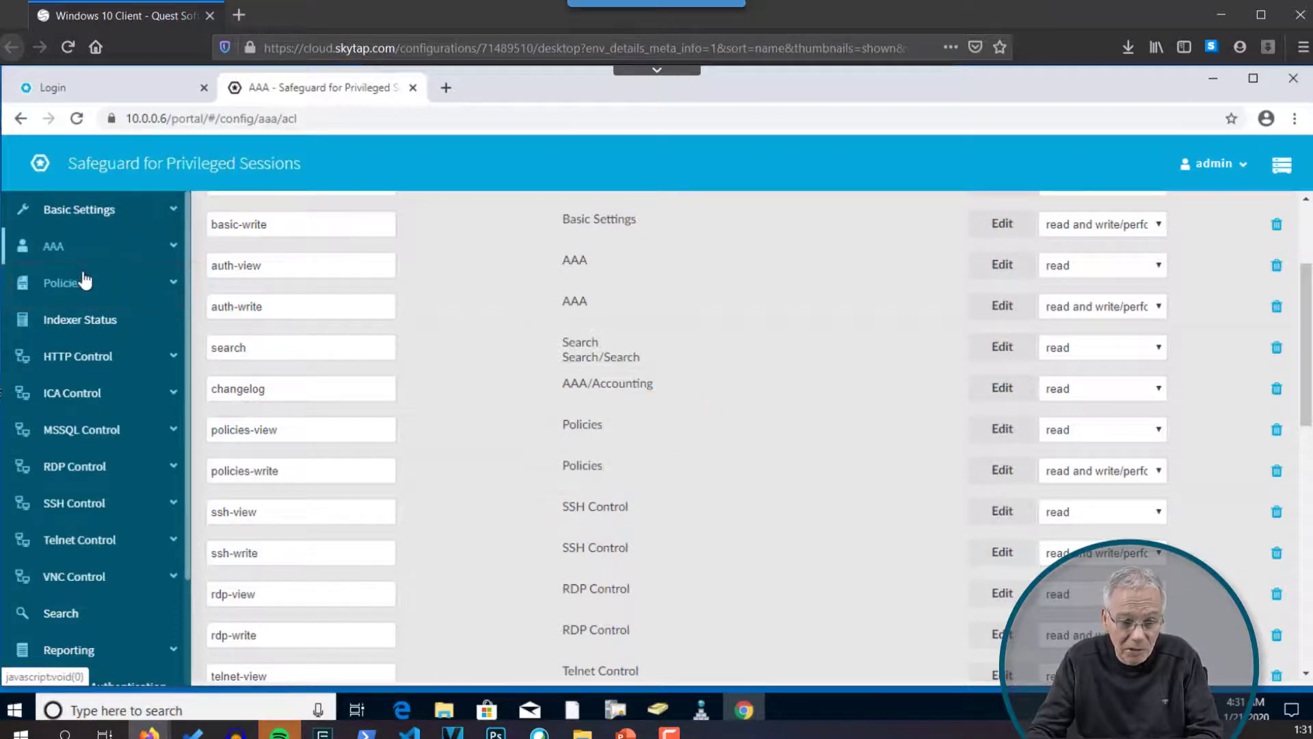
scroll(1311, 431, down, 10)
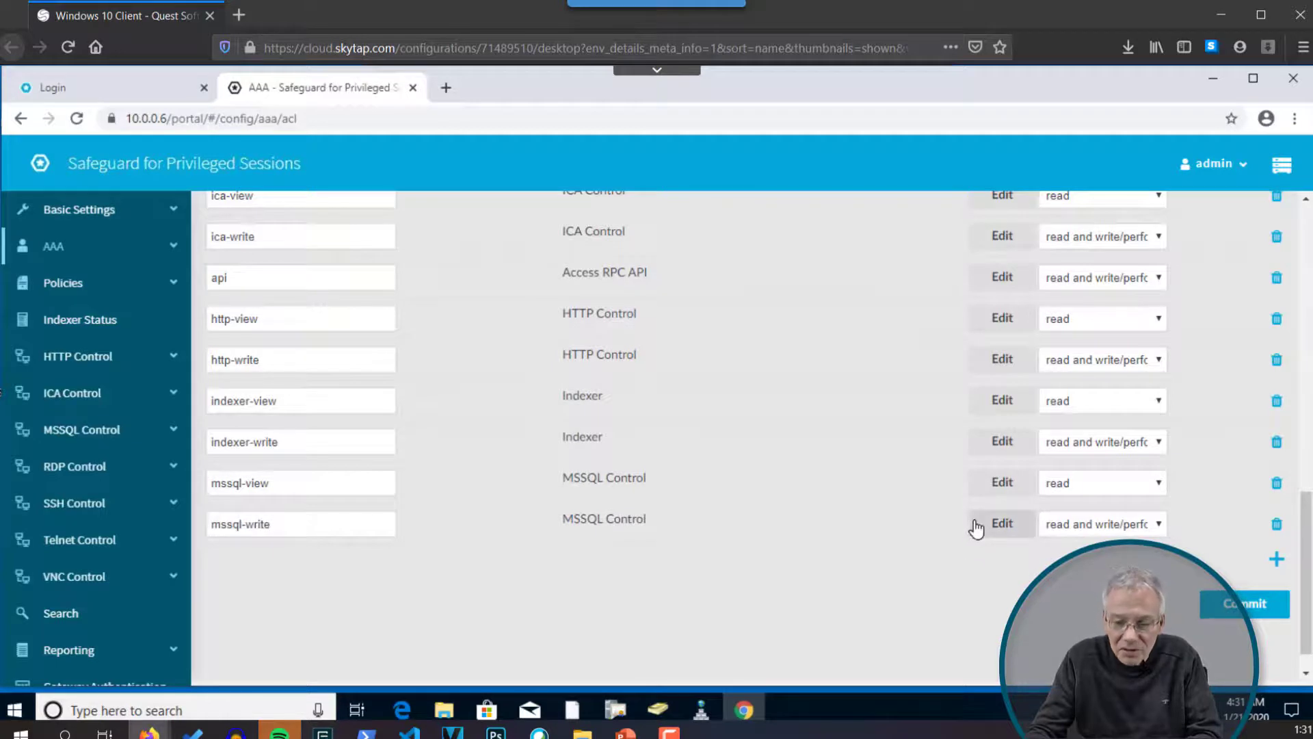
Step: Add an ACL row for the group 'safeguard' and open its Select object list
click(1276, 562)
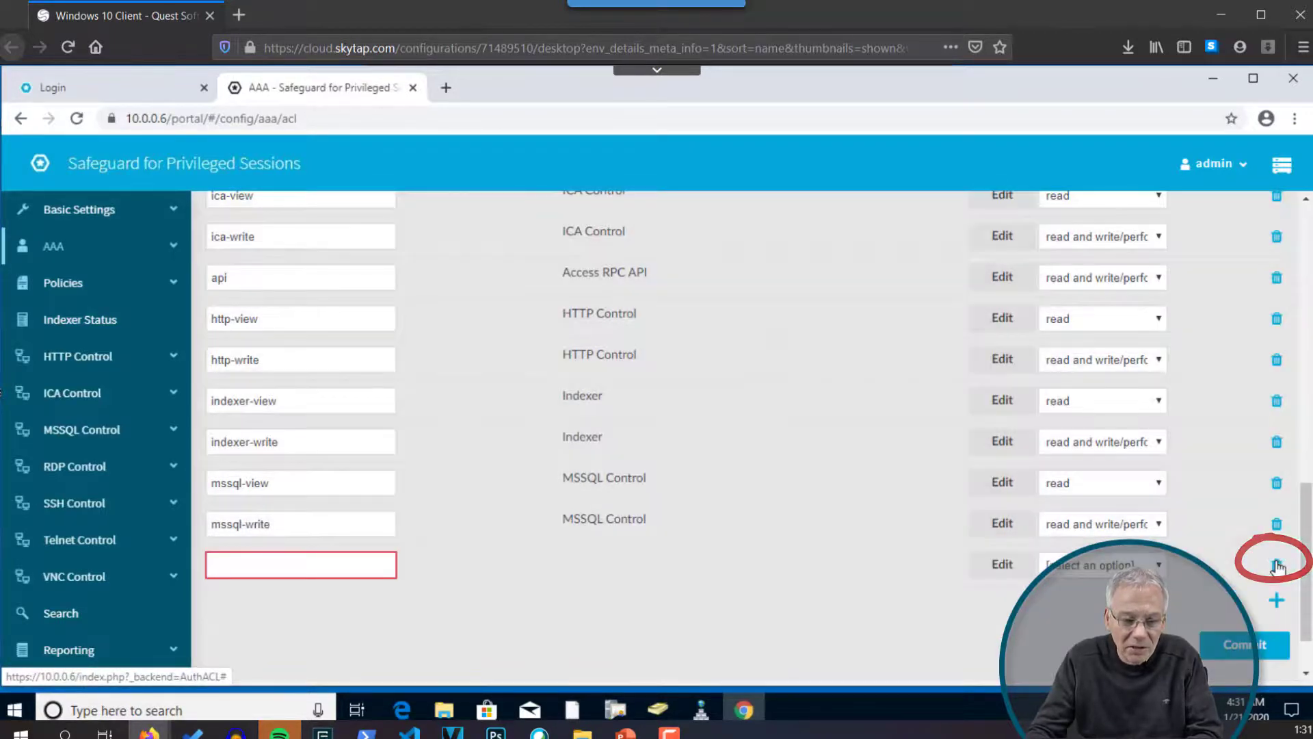
click(330, 565)
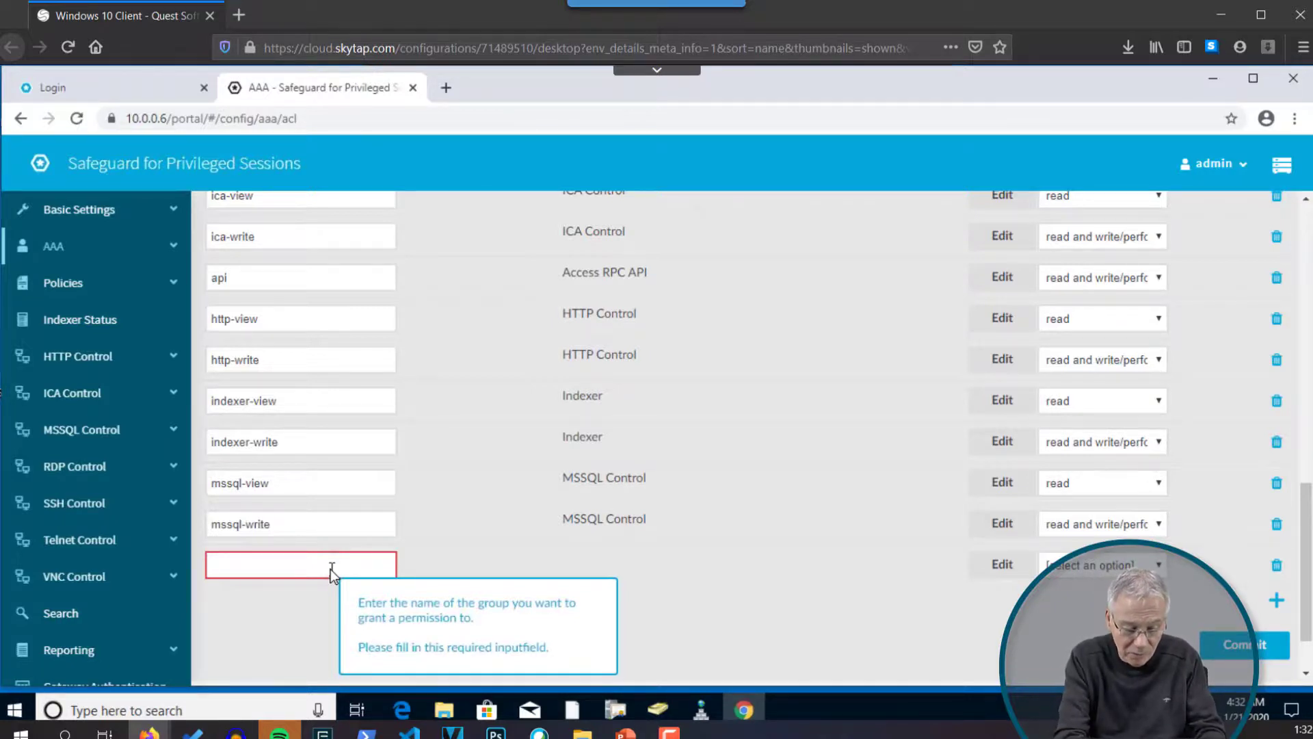
text(safeguard)
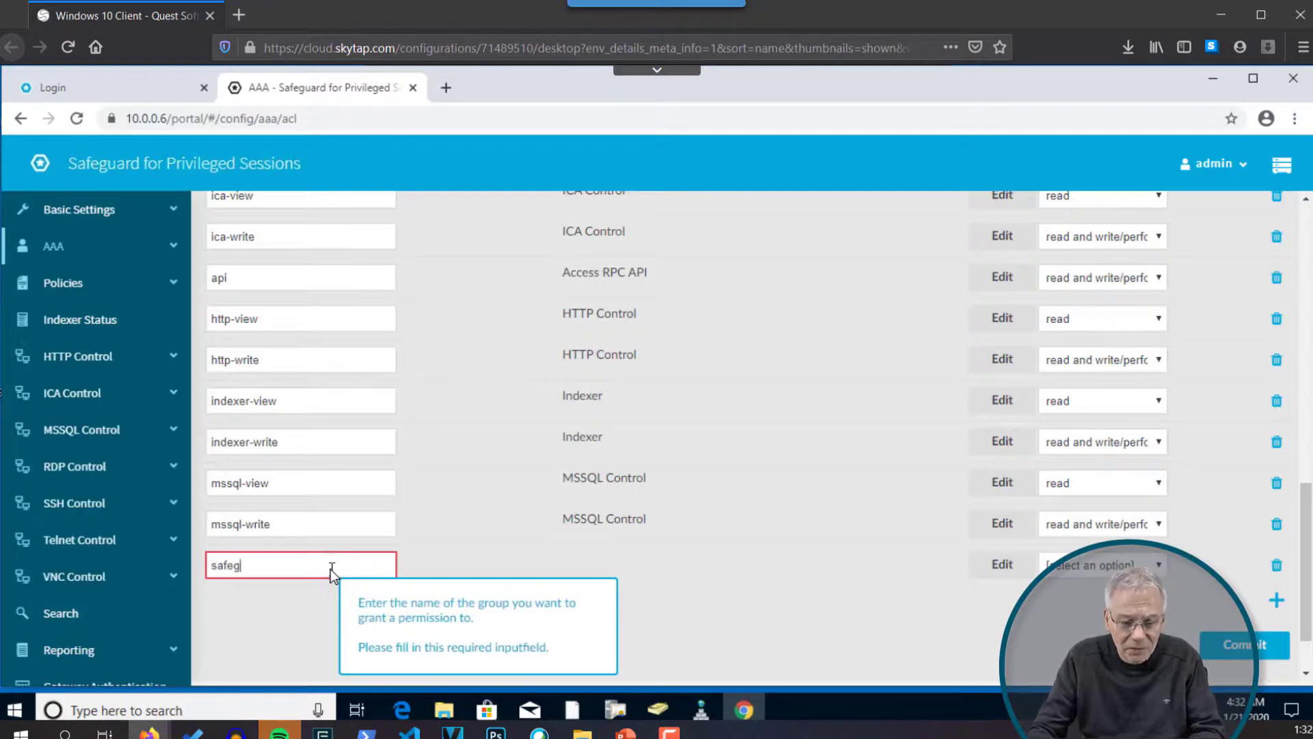
click(462, 547)
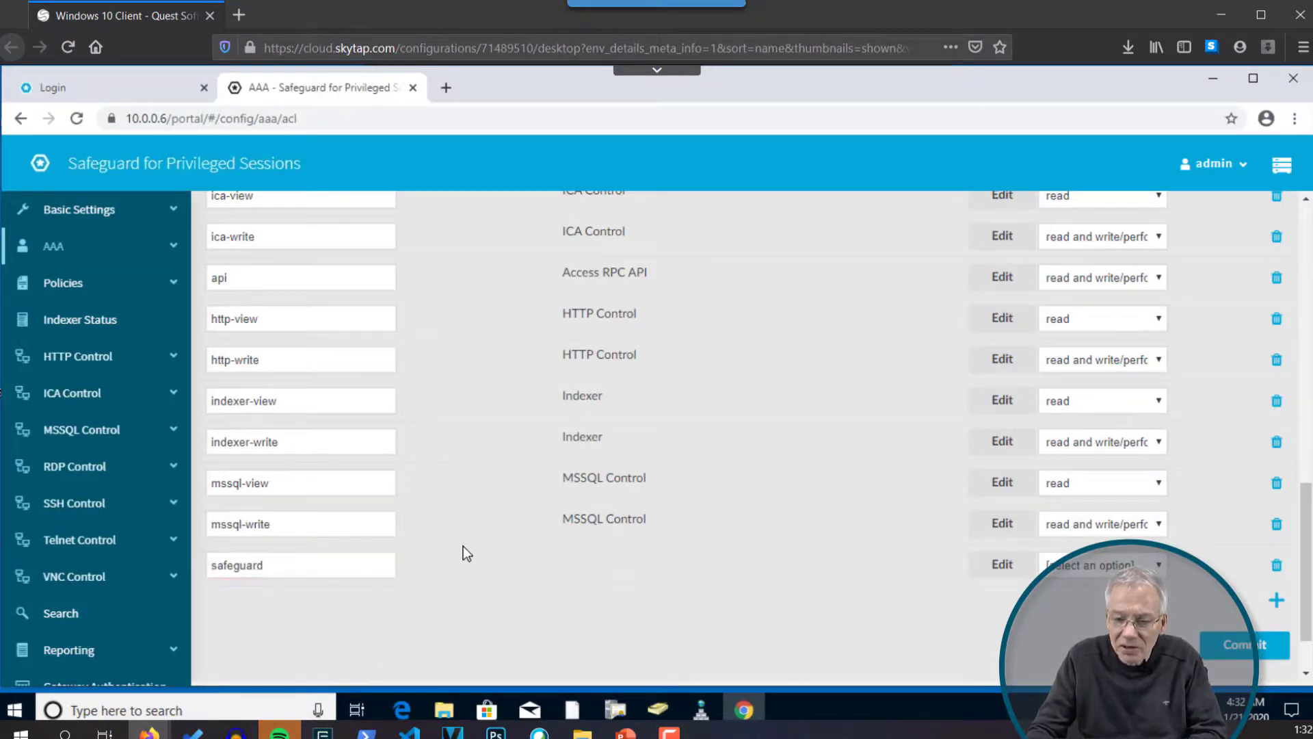
click(1002, 565)
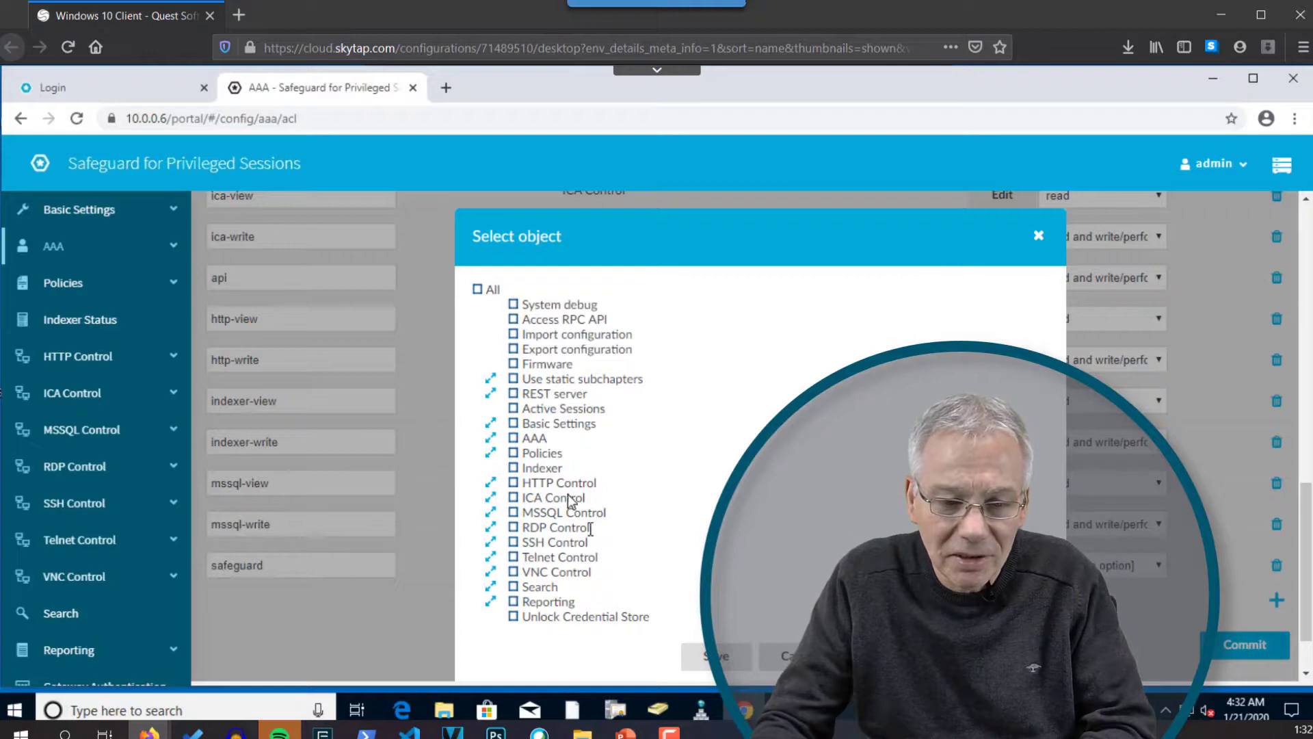
Step: Tick RDP Control > Channel Policies so deny, terminal-only and all are selected
click(490, 527)
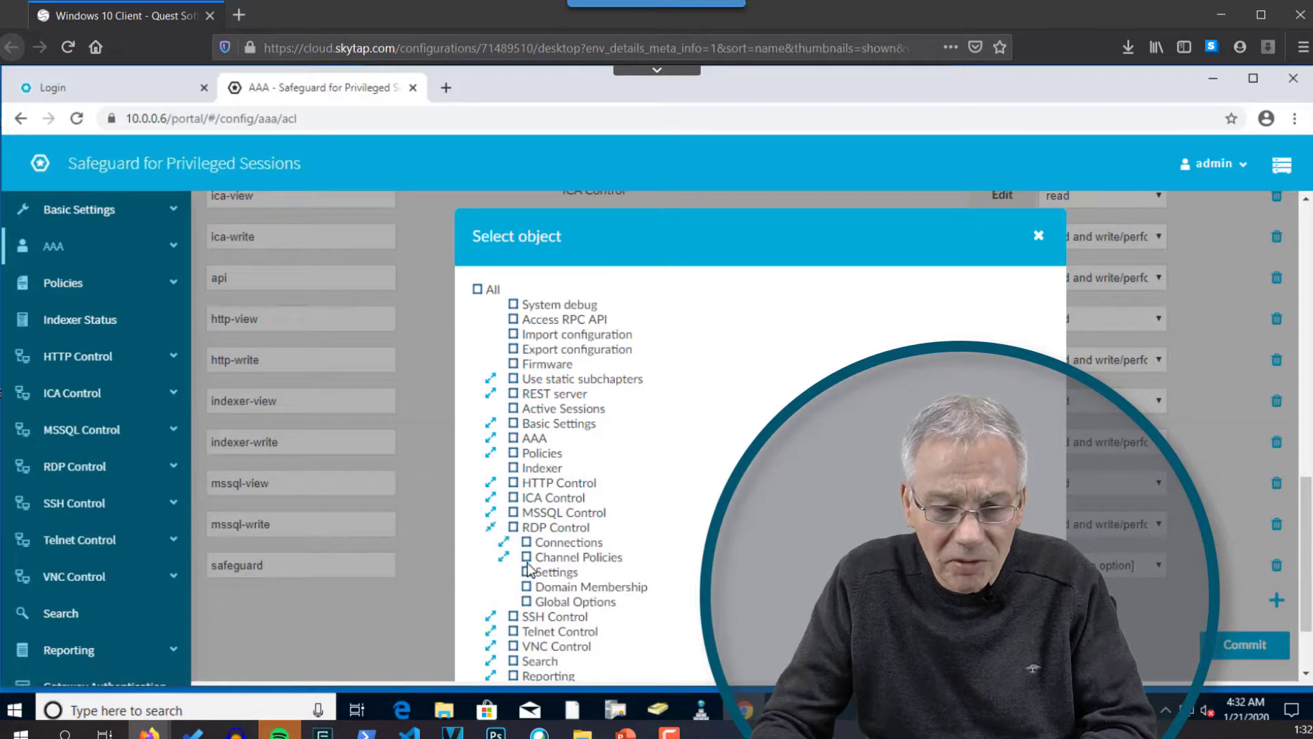
click(505, 558)
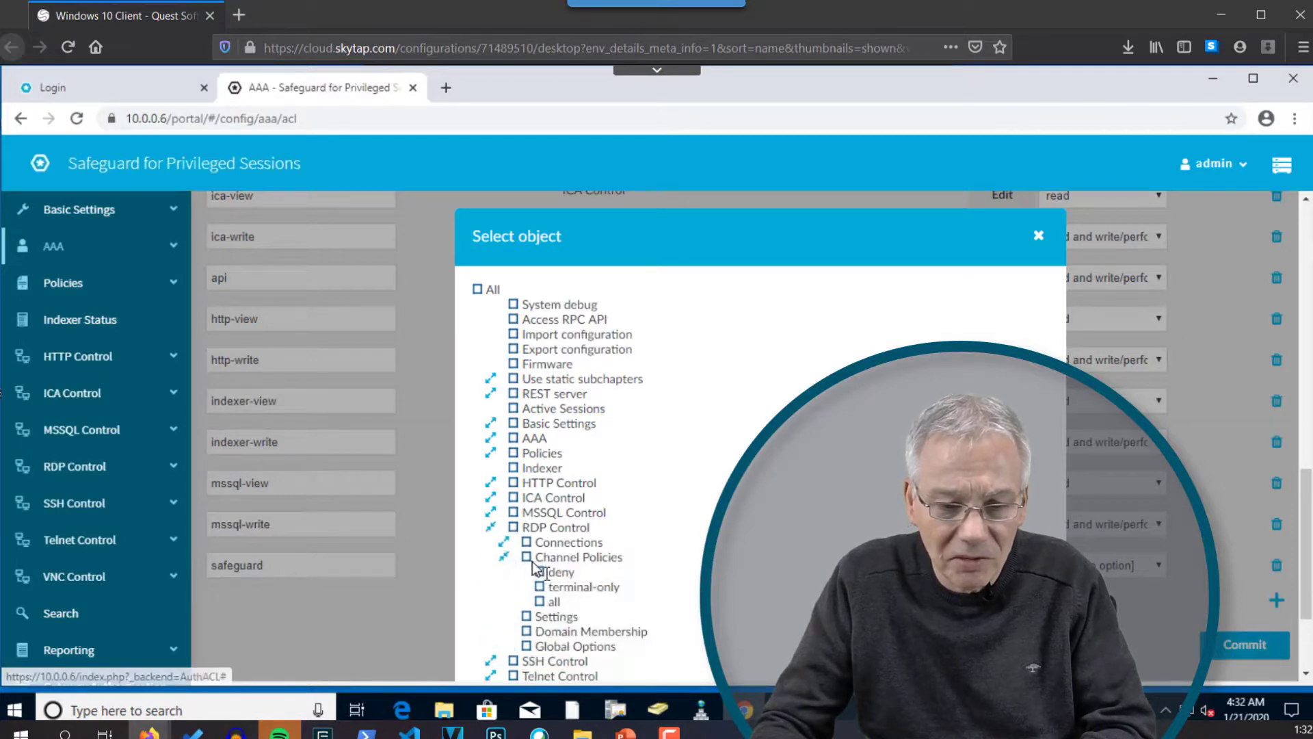
click(527, 557)
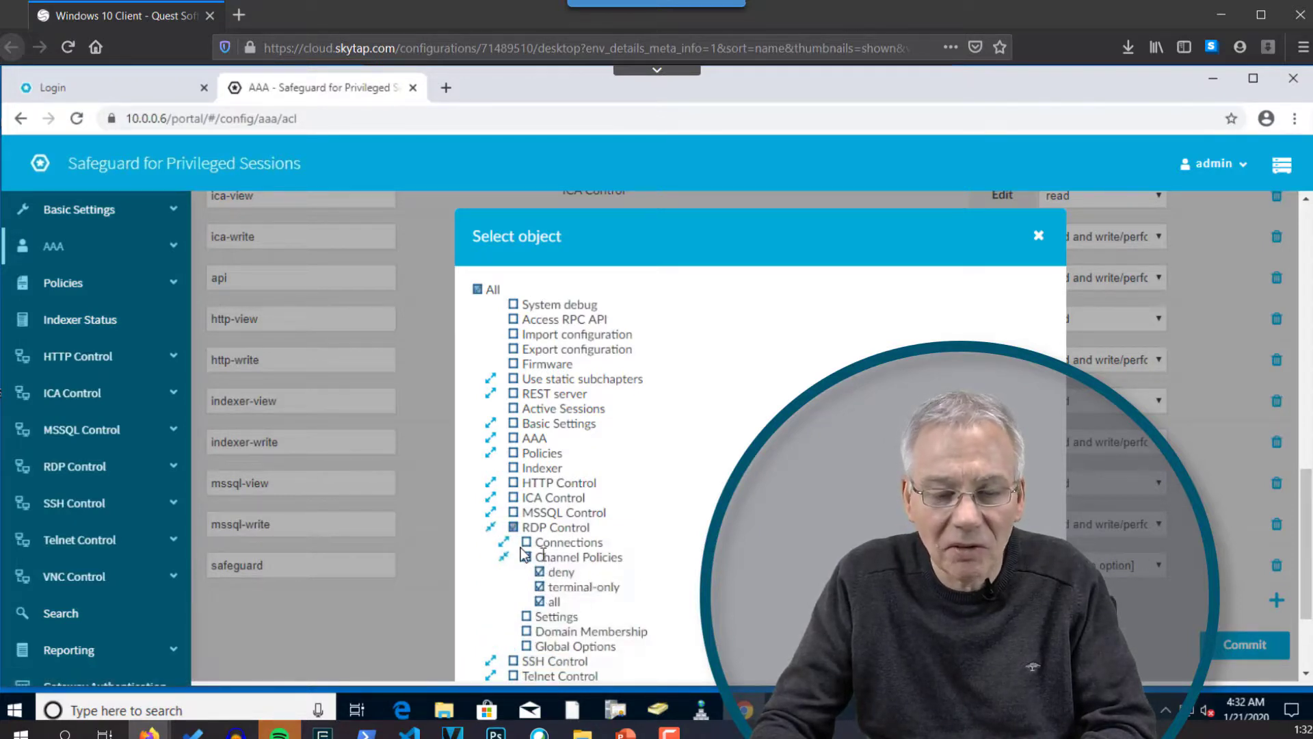